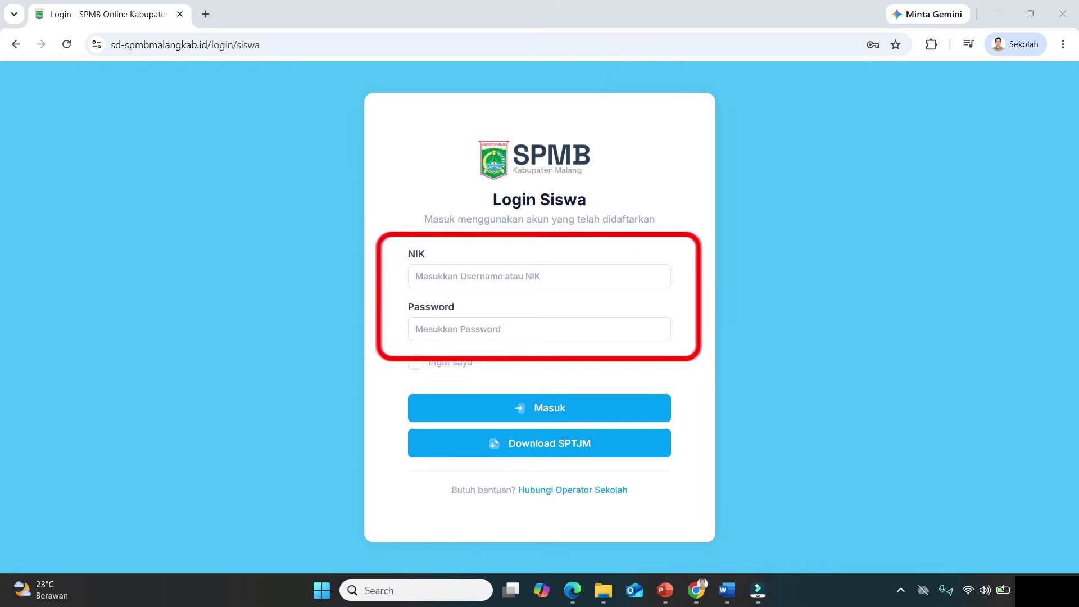
Step: Begin entering the student's NIK in the login form
left_click(499, 276)
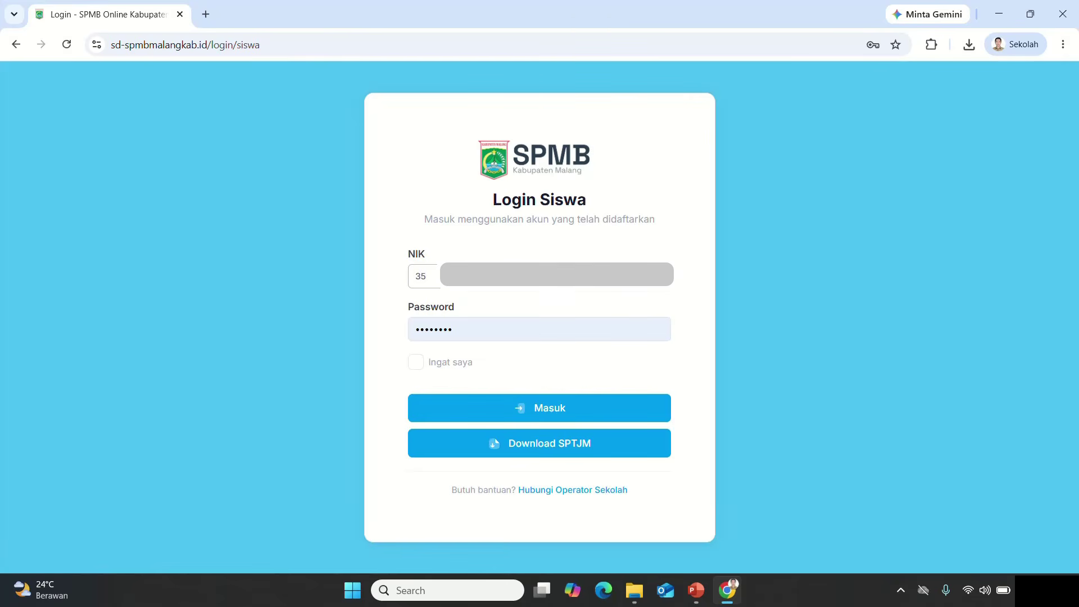
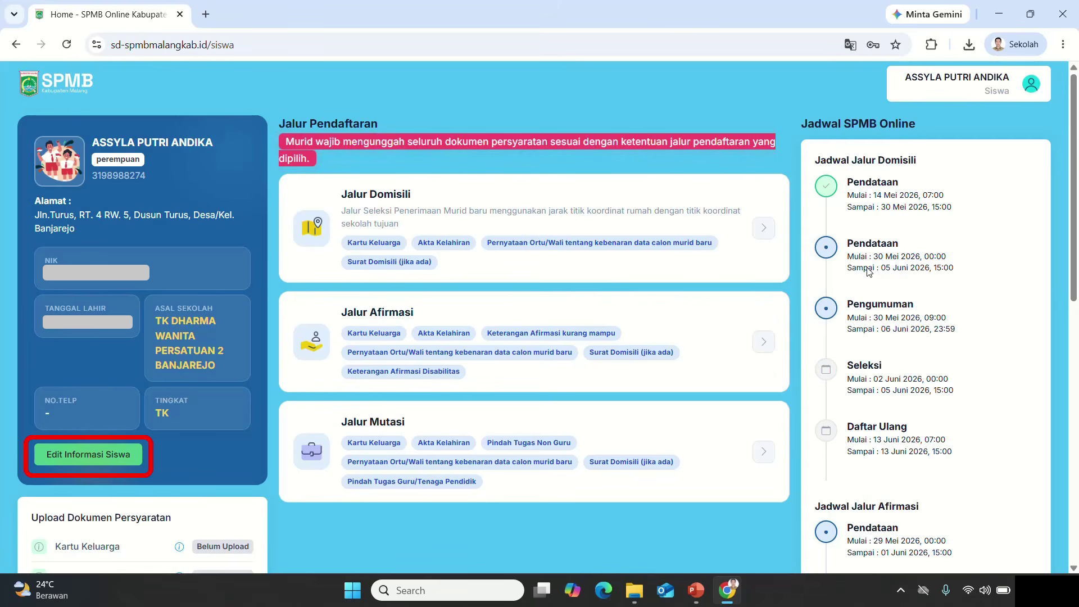
Step: Review the Edit Profil Murid details, save them with Update Profil, and dismiss the success message
left_click(89, 454)
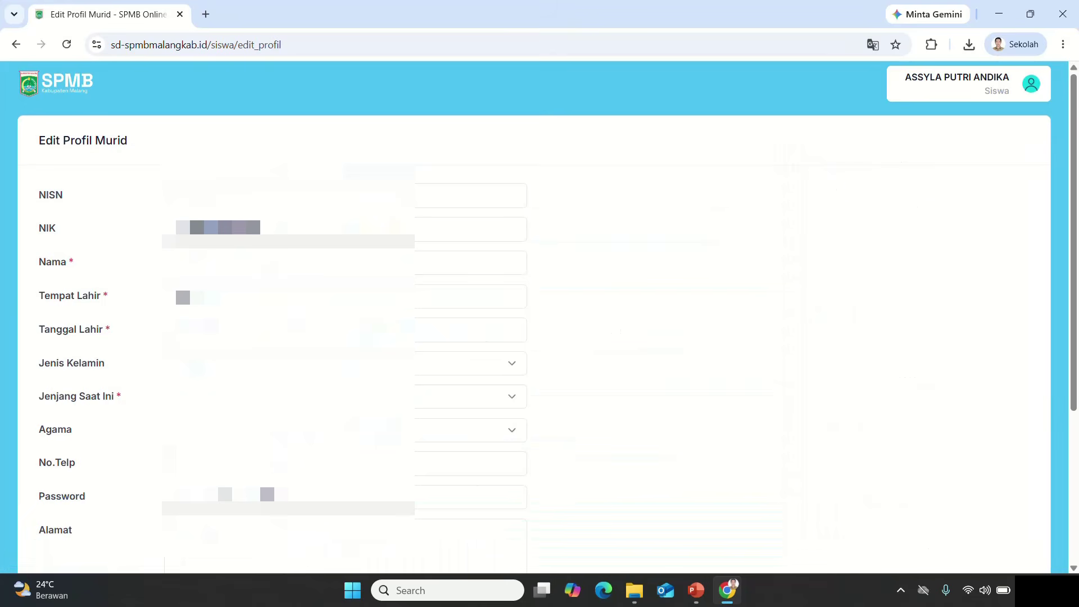
scroll(101, 246, "down", 2)
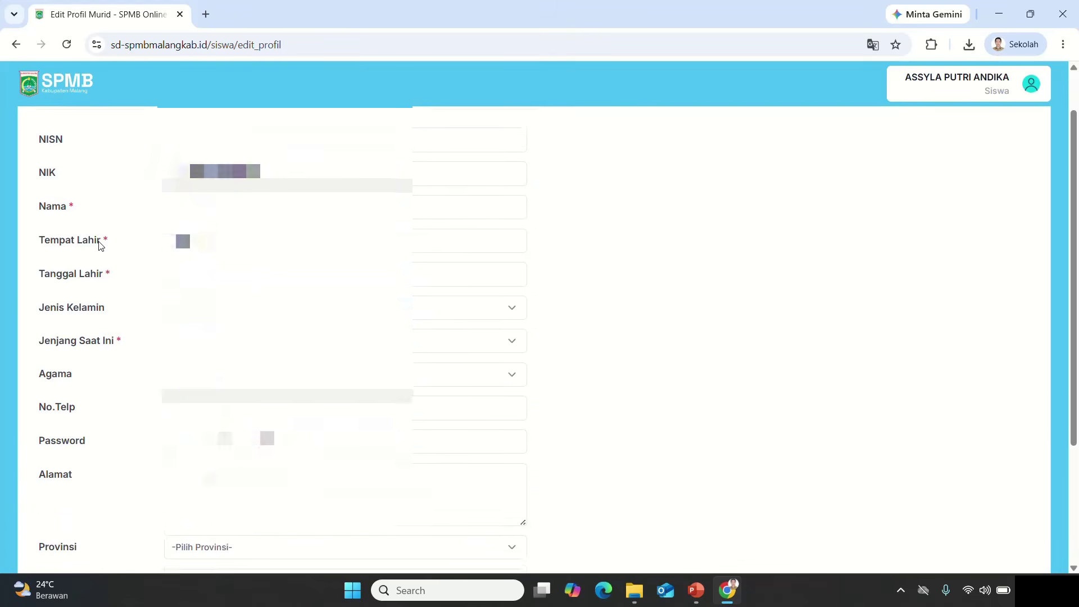
scroll(101, 246, "up", 2)
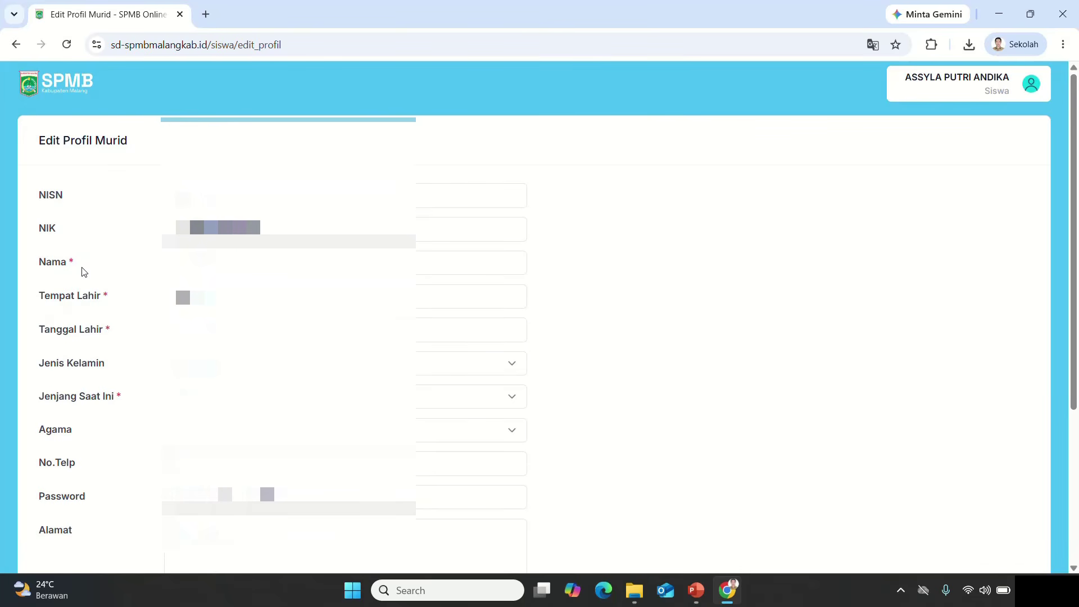
left_click(169, 268)
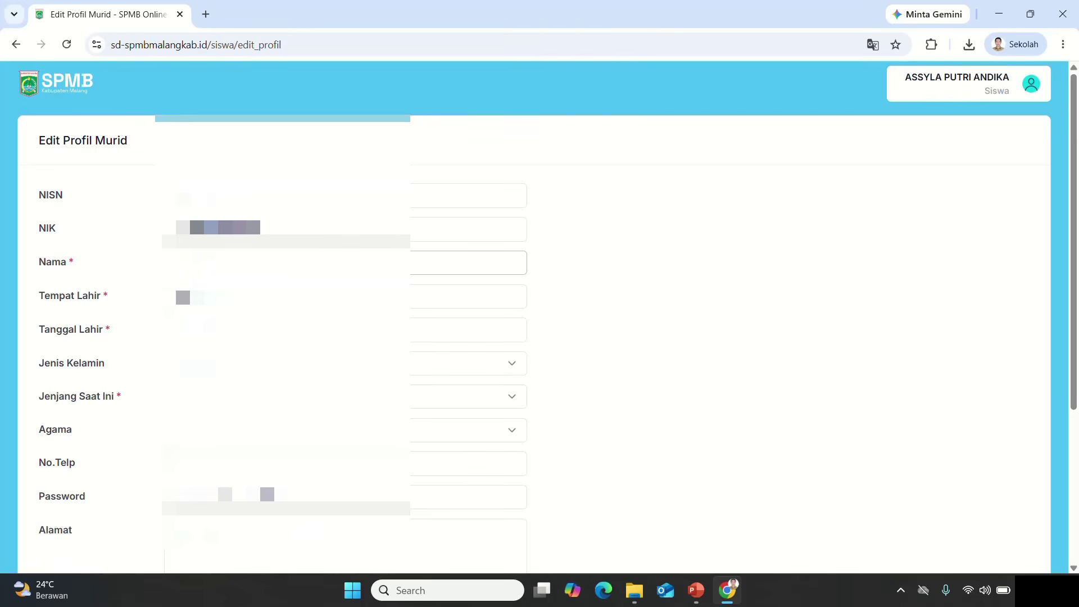
scroll(97, 523, "down", 4)
left_click(96, 523)
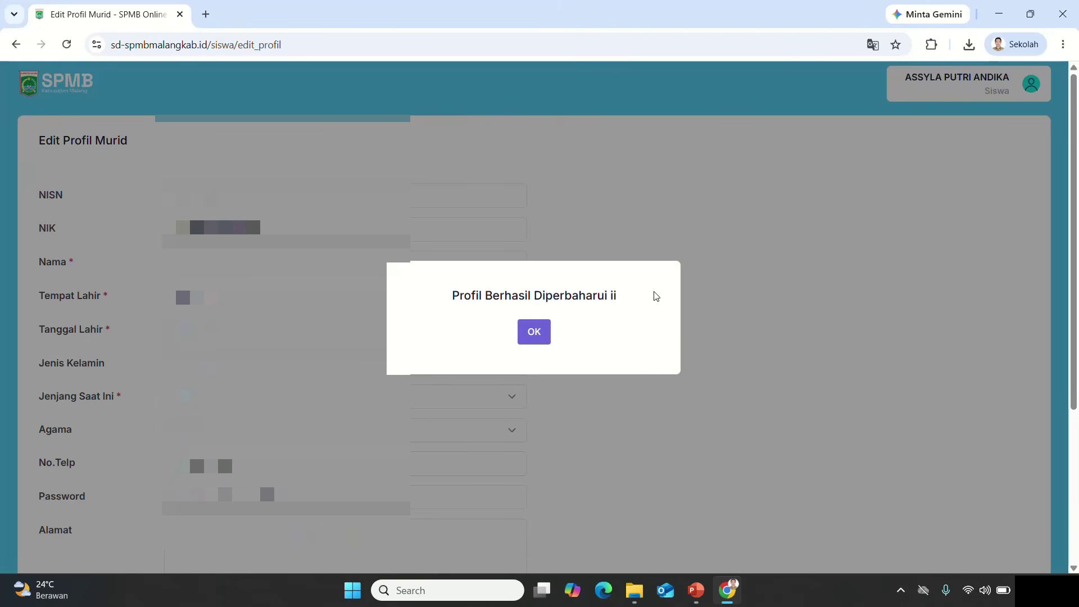
left_click(536, 340)
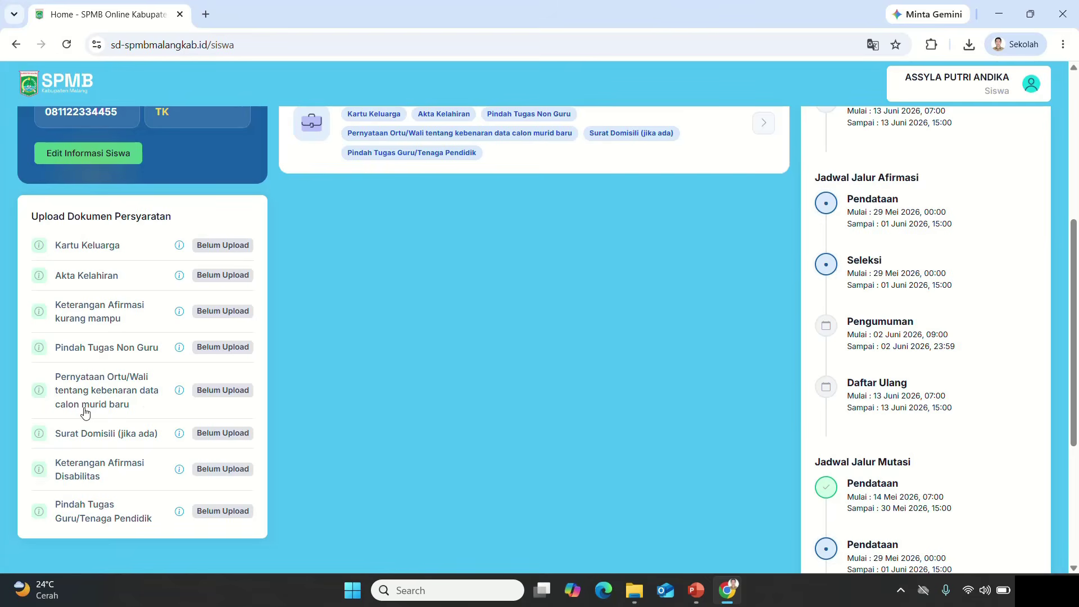
Step: Scroll down to the Upload Dokumen Persyaratan list on the student home page
scroll(142, 428, "down", 1)
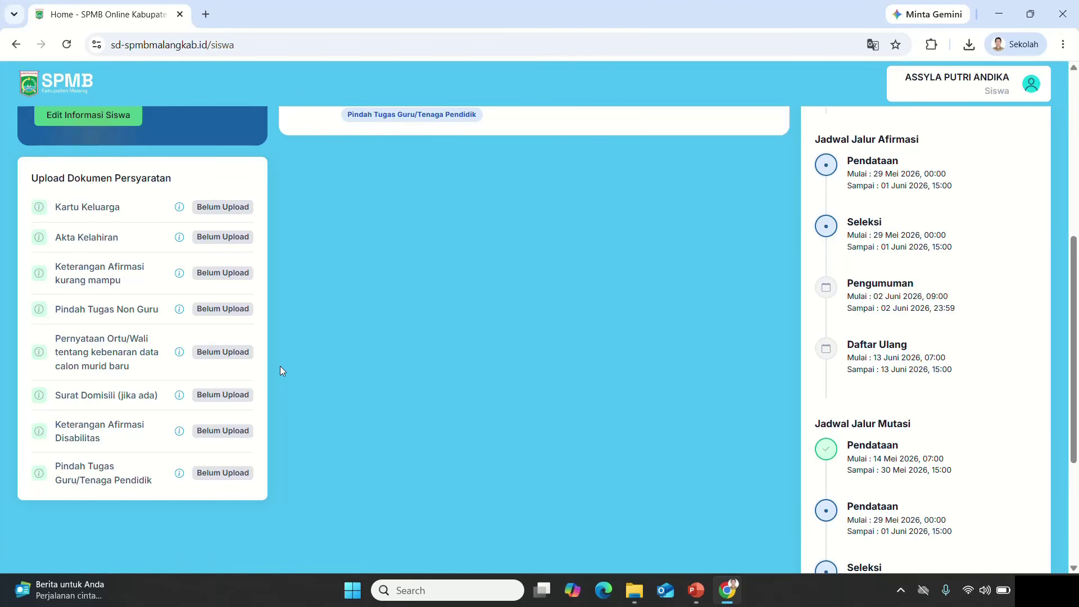
Step: Upload the Kartu Keluarga with its issue date, image file and home map pin, then save
left_click(225, 211)
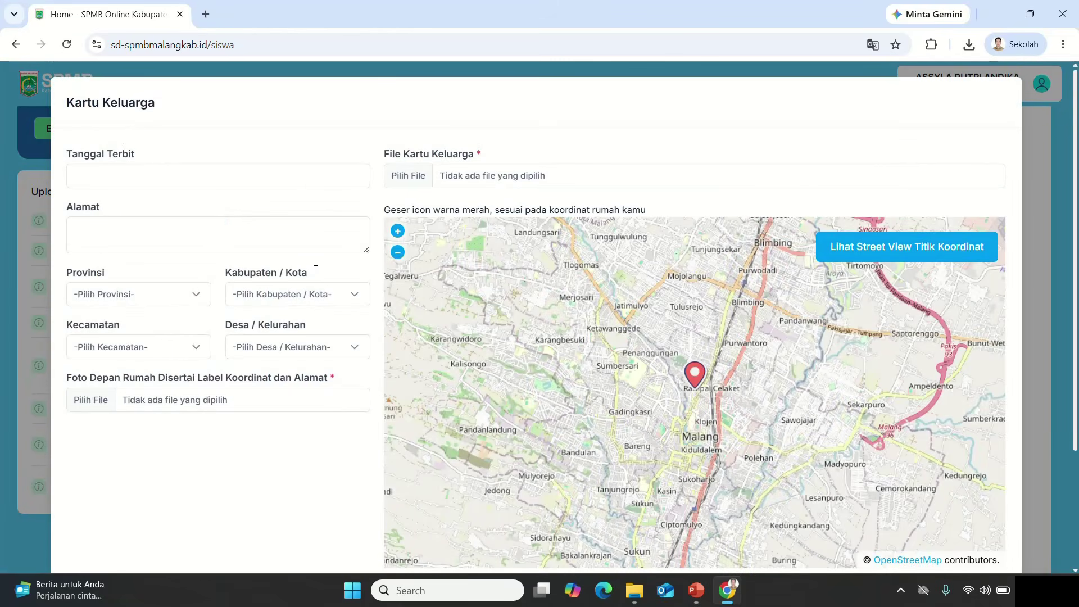
scroll(316, 270, "down", 1)
scroll(316, 270, "up", 1)
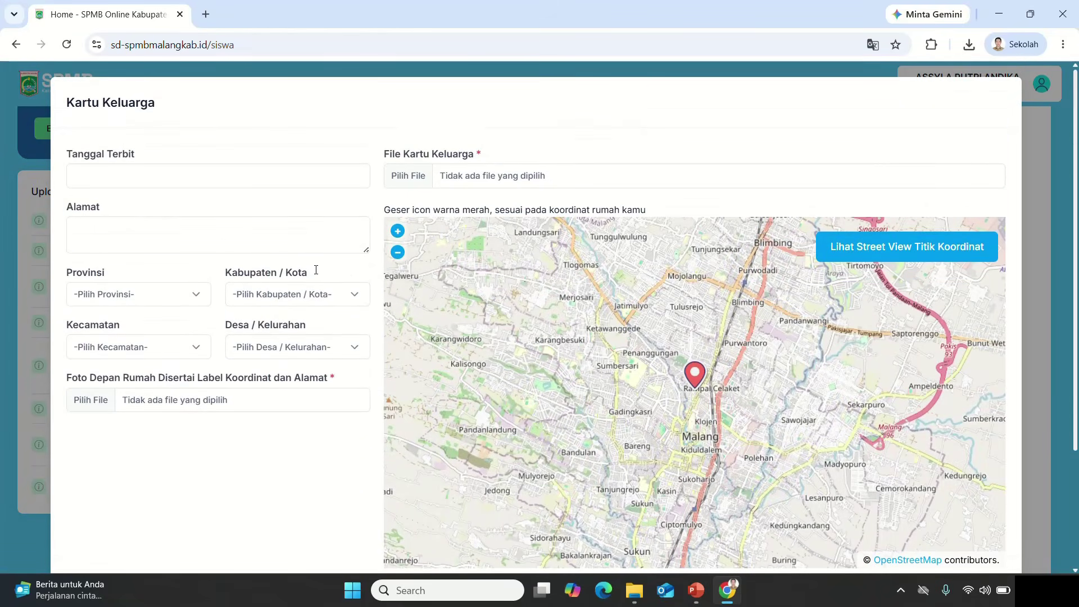
left_click(182, 175)
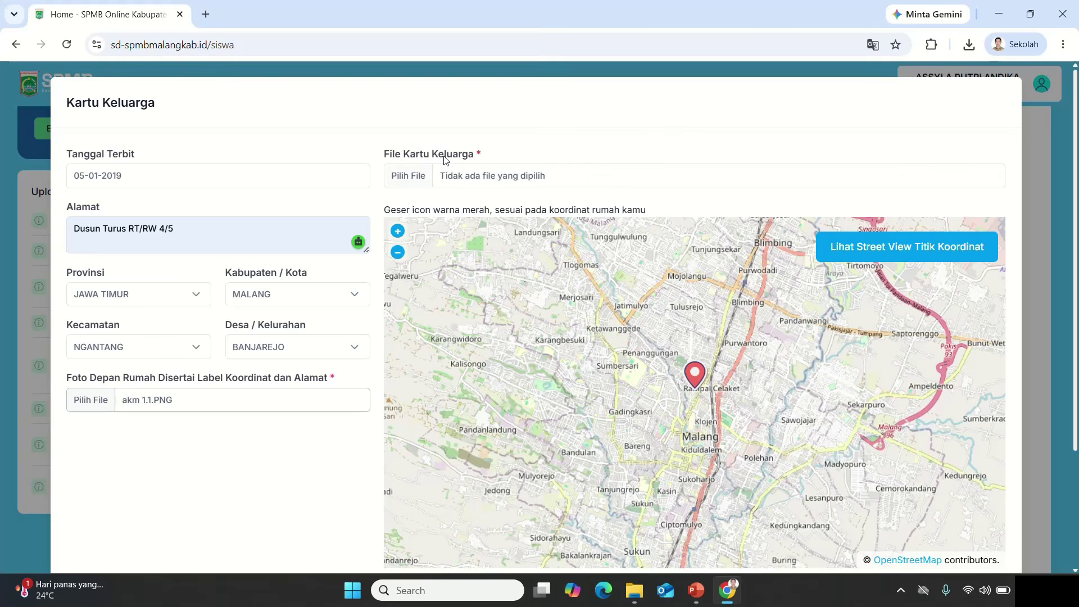
left_click(409, 176)
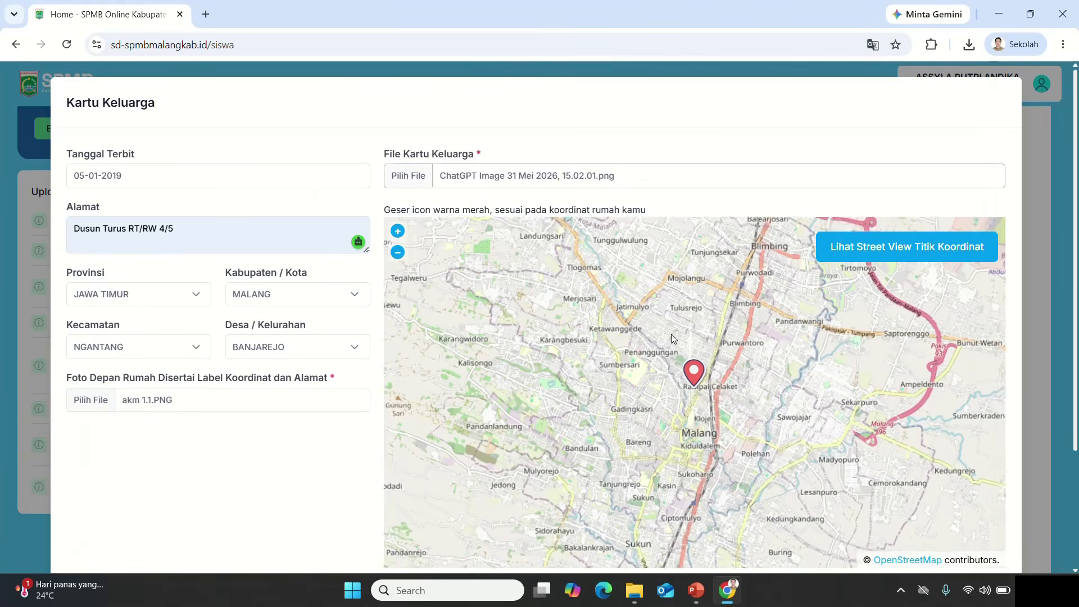
scroll(672, 334, "down", 1)
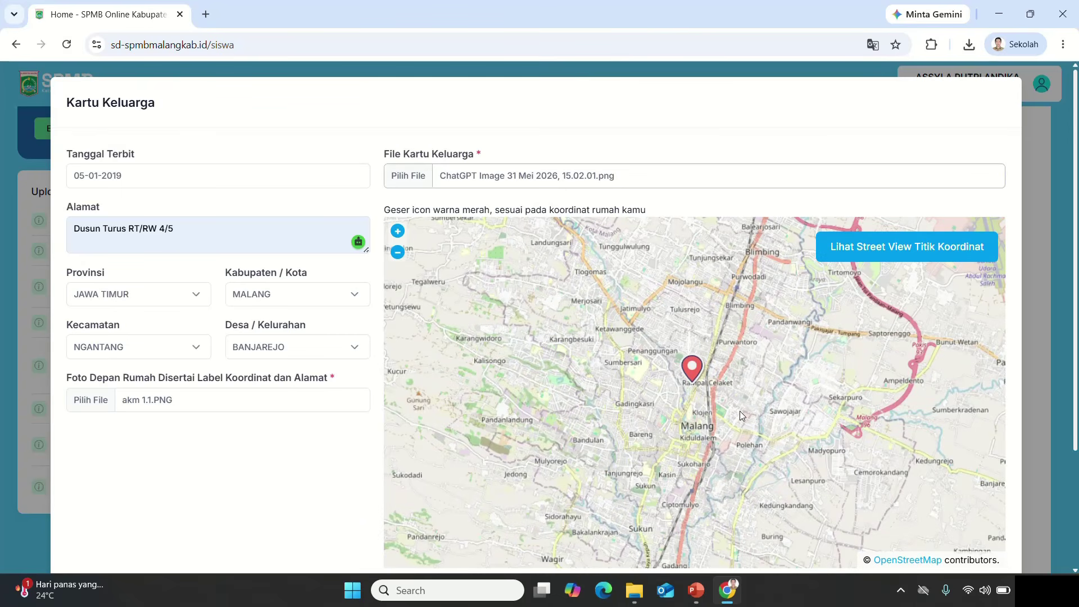
scroll(714, 409, "up", 5)
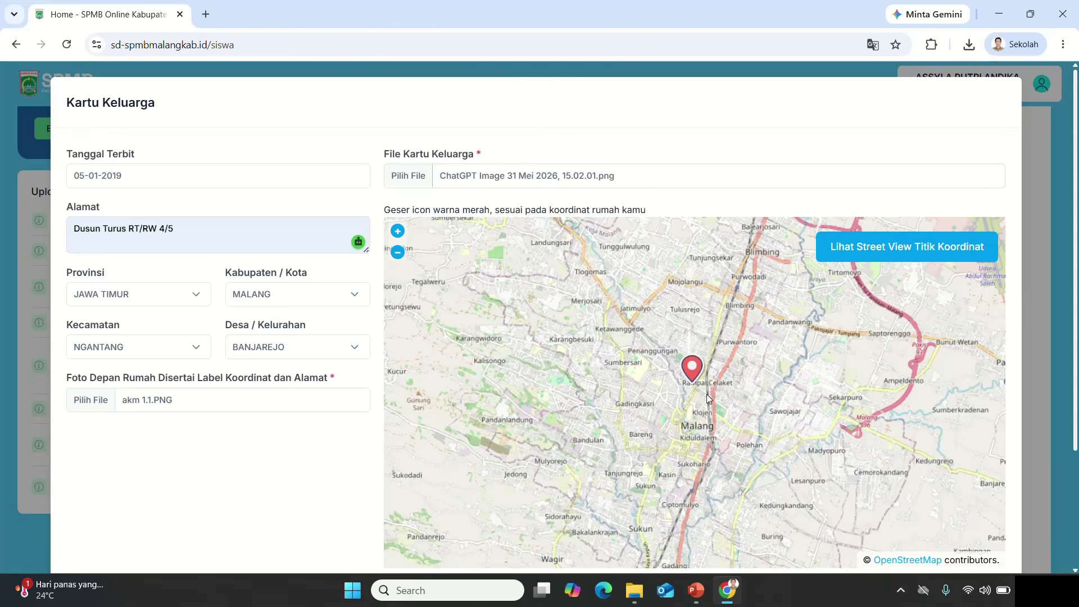
scroll(555, 242, "down", 2)
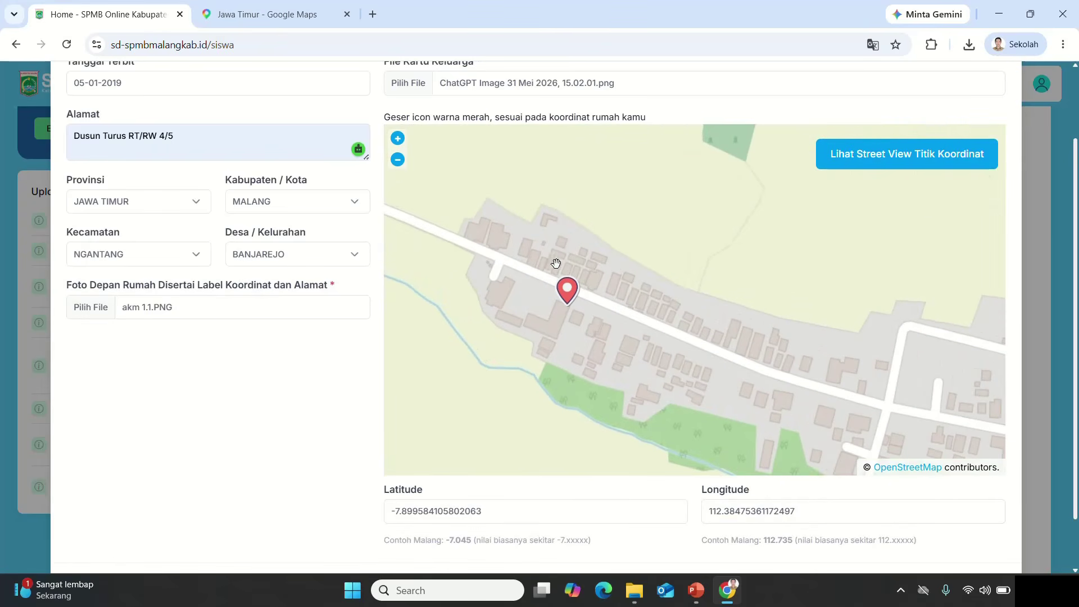
mouse_move(566, 285)
left_mouse_down()
mouse_move(661, 296)
mouse_move(630, 291)
left_mouse_up()
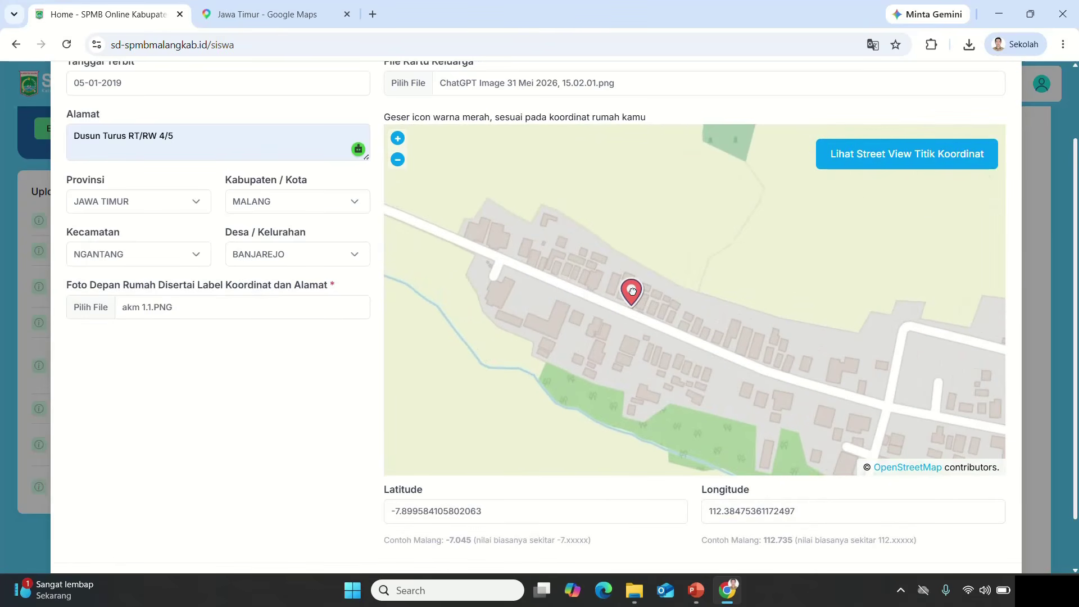
scroll(867, 439, "down", 1)
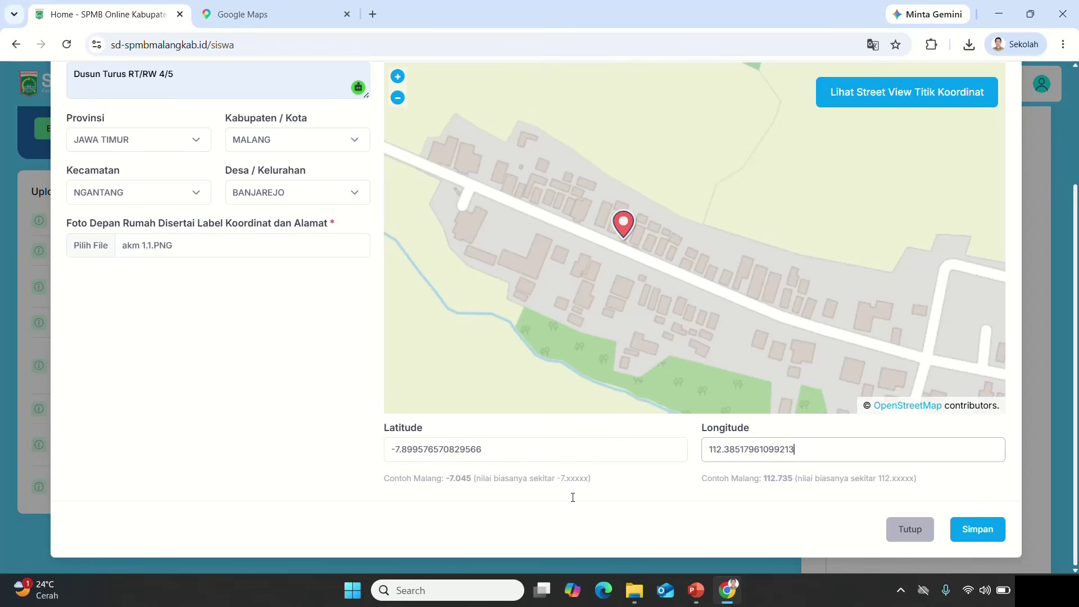
left_click(981, 535)
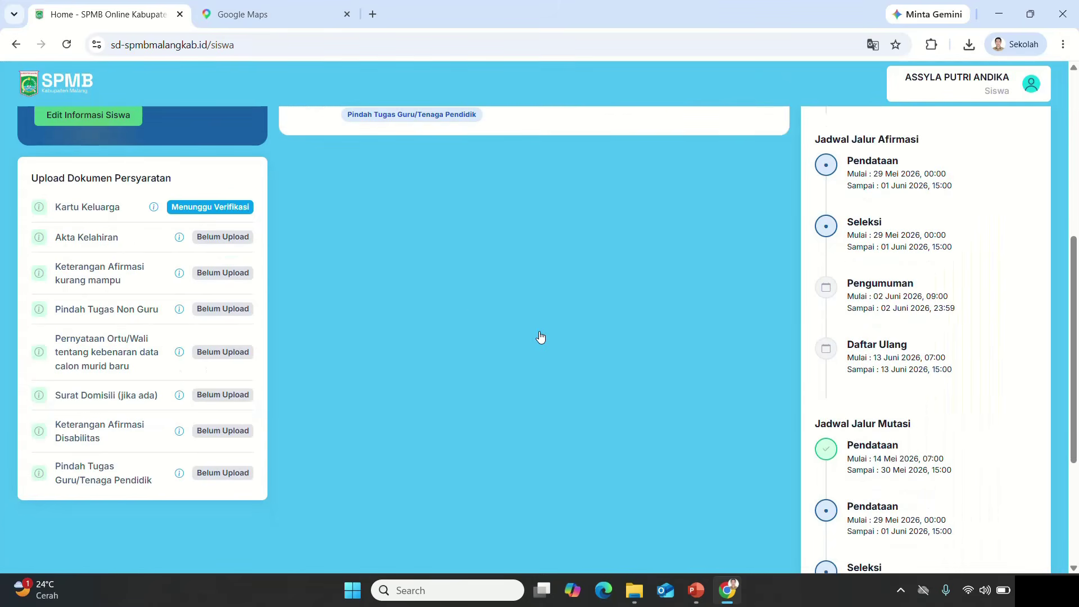
Step: Open the Akta Kelahiran upload form and start filling in the birth date
scroll(205, 243, "up", 1)
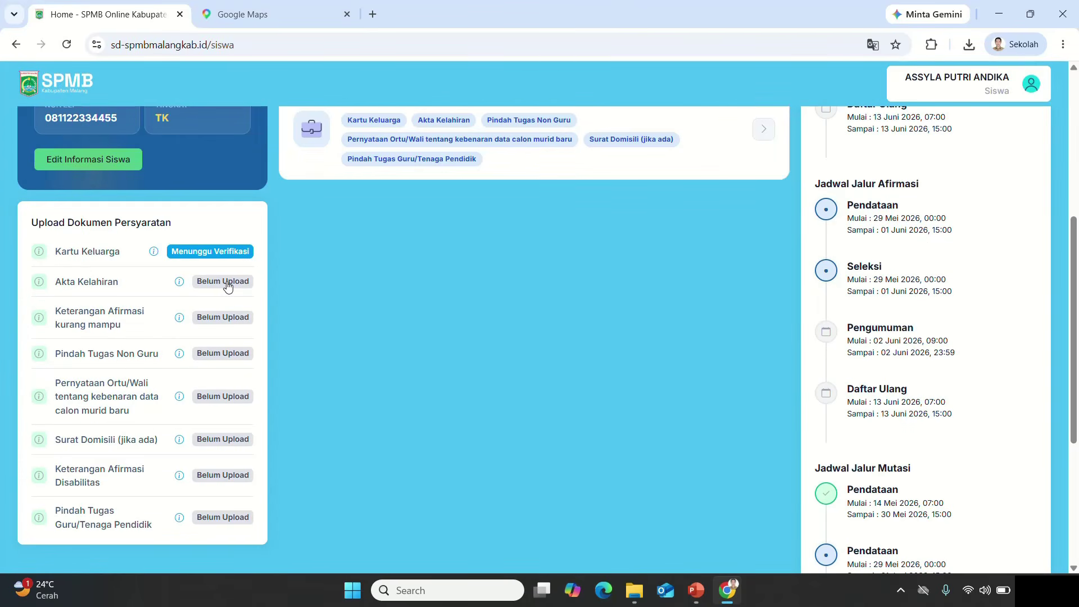
left_click(228, 287)
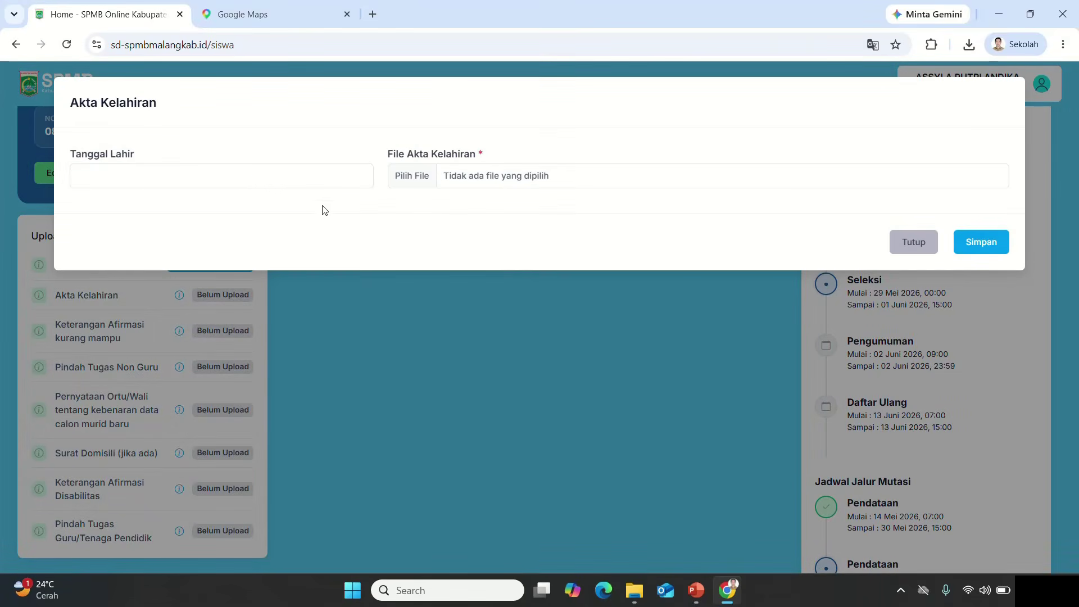
left_click(253, 180)
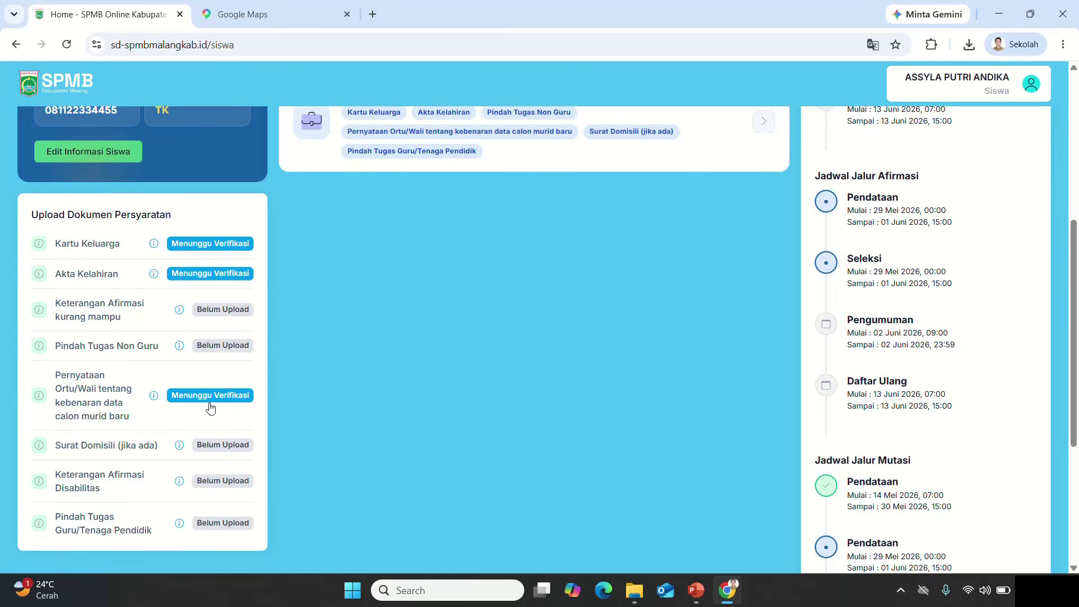
scroll(374, 516, "up", 5)
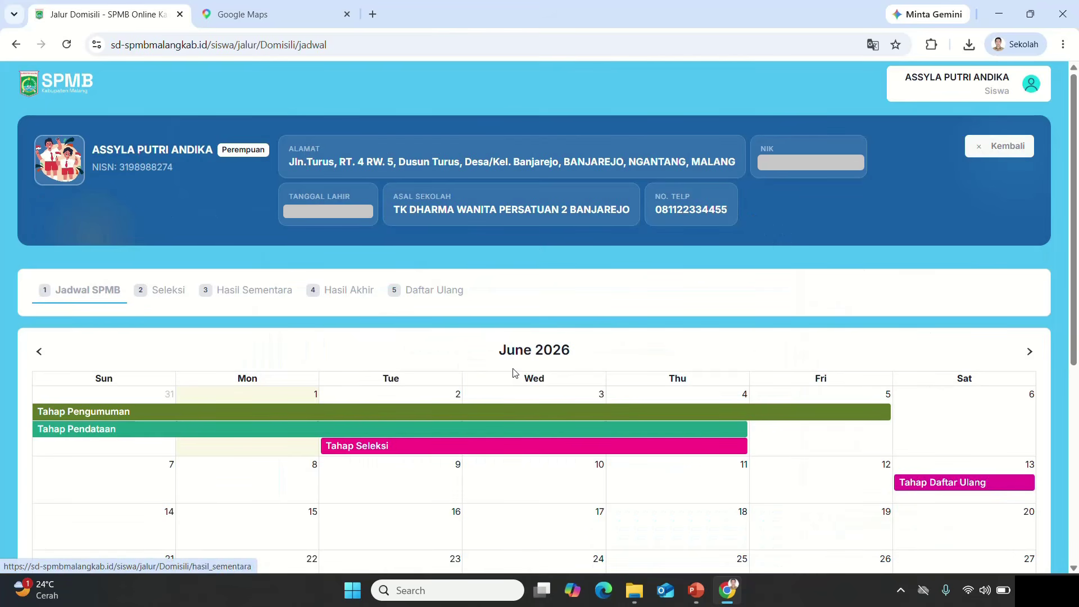
Step: Go to the Seleksi step of the Jalur Domisili route
left_click(164, 295)
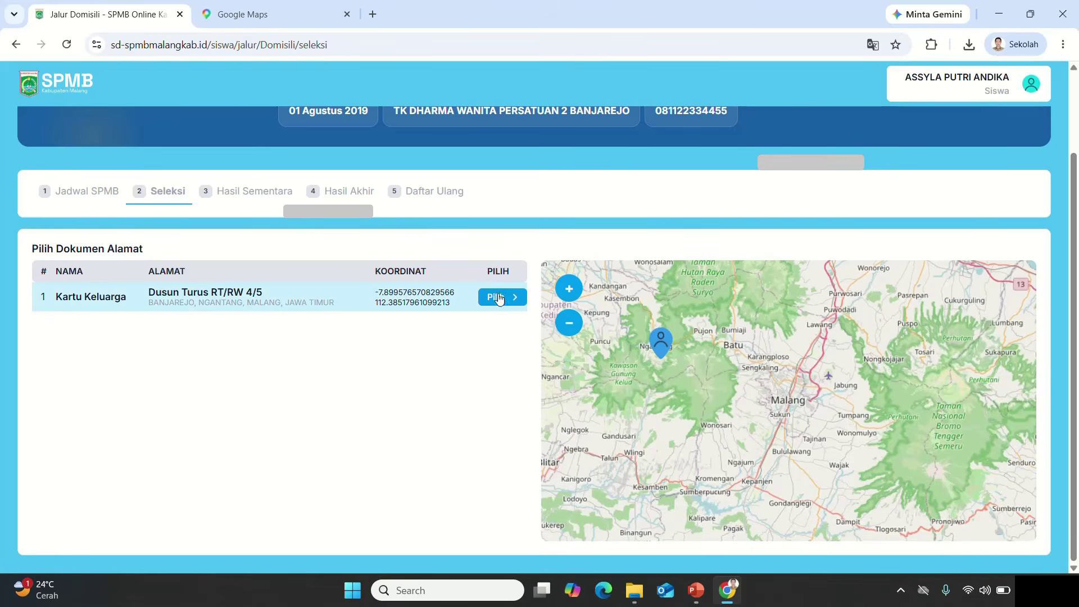
Step: Select the Kartu Keluarga address as the domicile document and confirm it
left_click(502, 298)
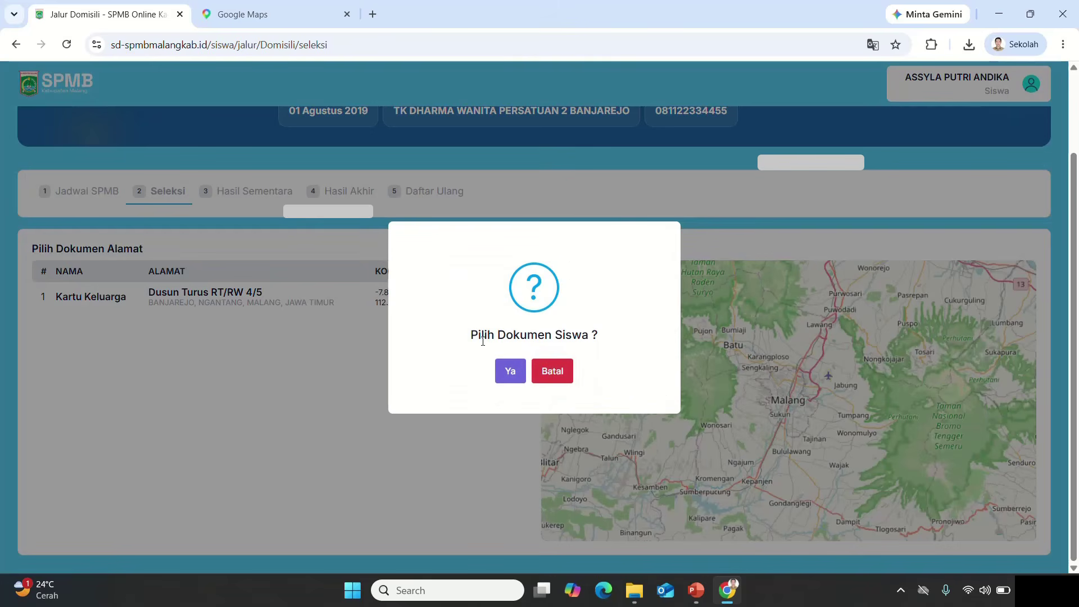
left_click(519, 372)
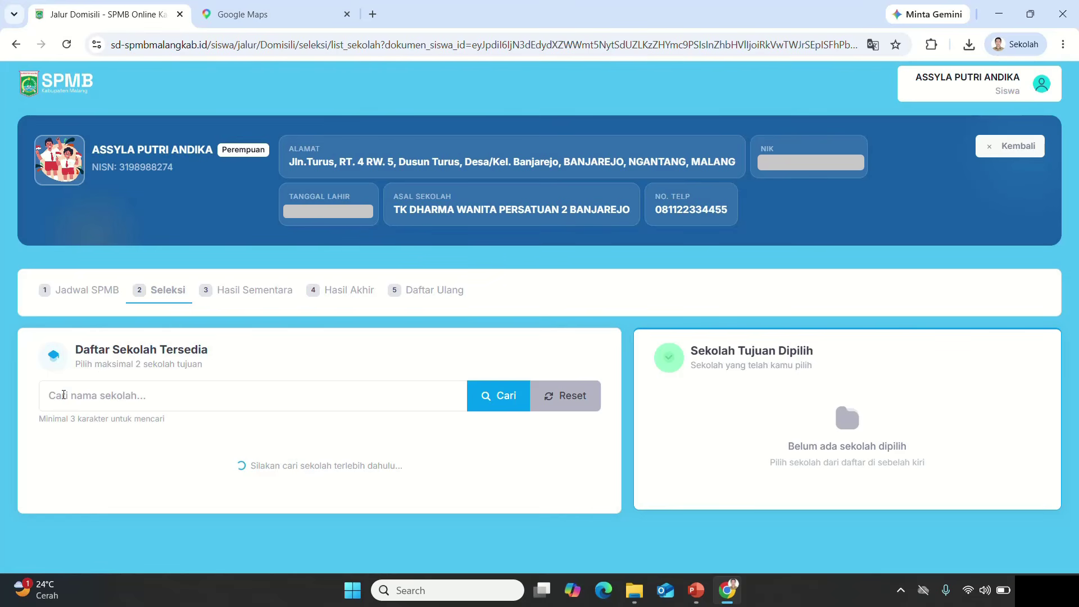
Step: Search the school list for 'banjarejo'
left_click(200, 402)
type("banjarejo")
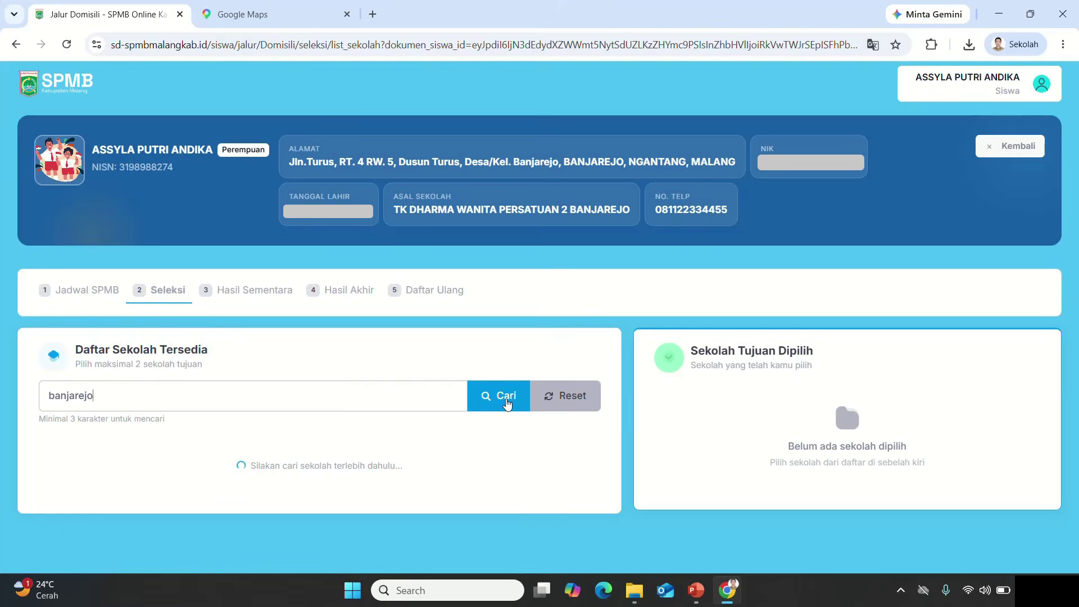
left_click(506, 404)
scroll(508, 398, "down", 3)
Step: Choose SD NEGERI 3 BANJAREJO and SD NEGERI 1 BANJAREJO as the two target schools
left_click(564, 292)
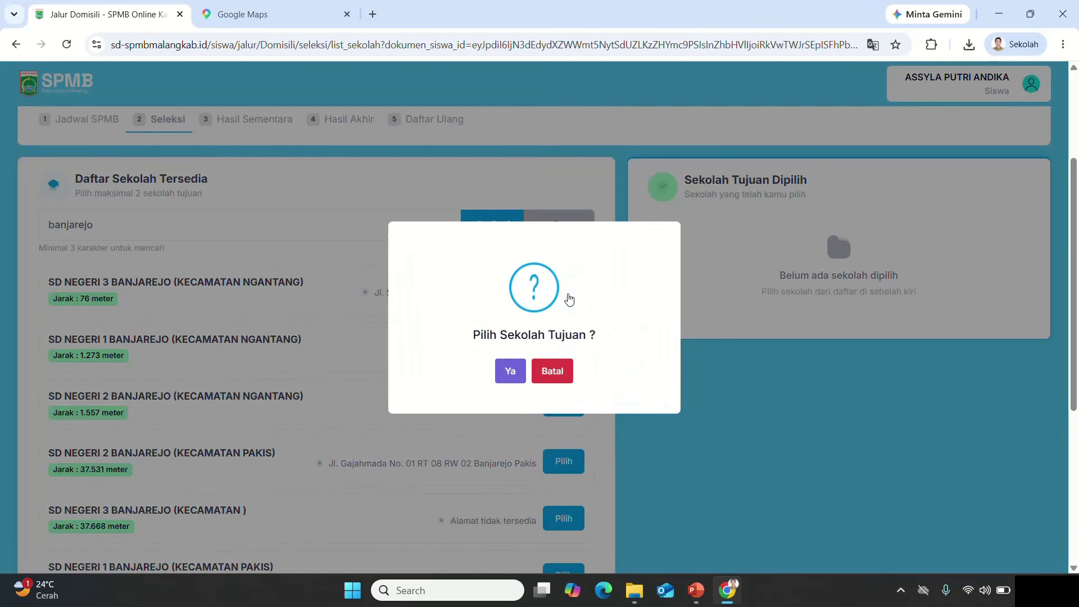
left_click(511, 374)
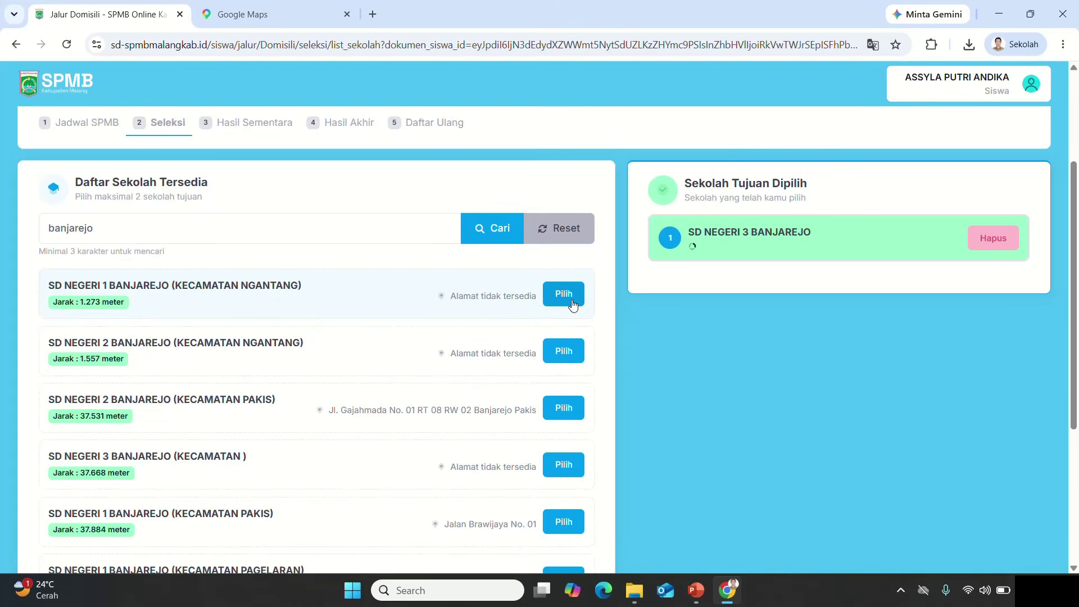
left_click(571, 303)
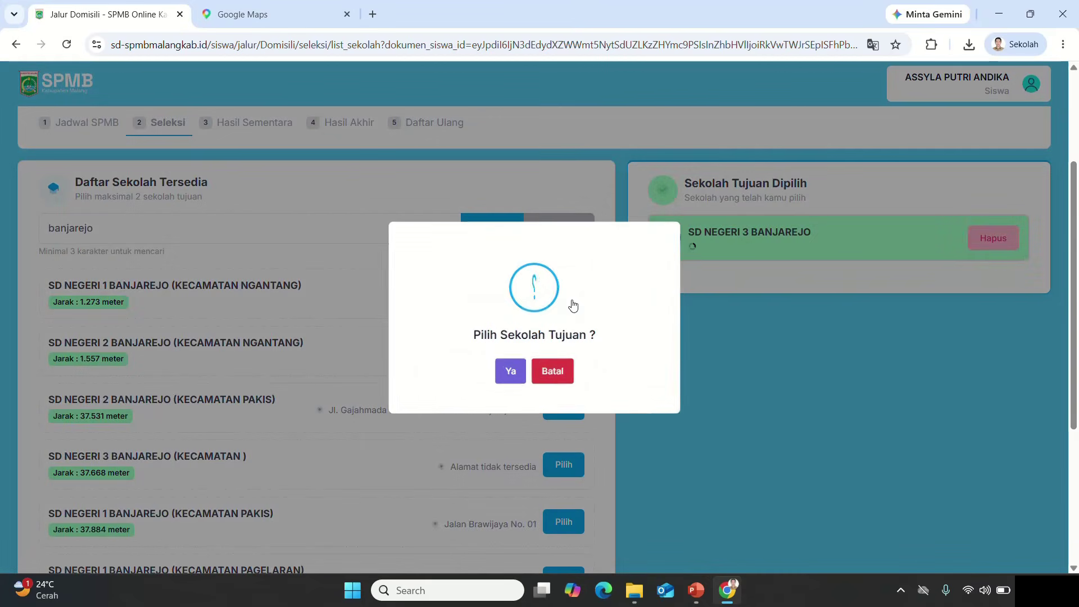
left_click(512, 371)
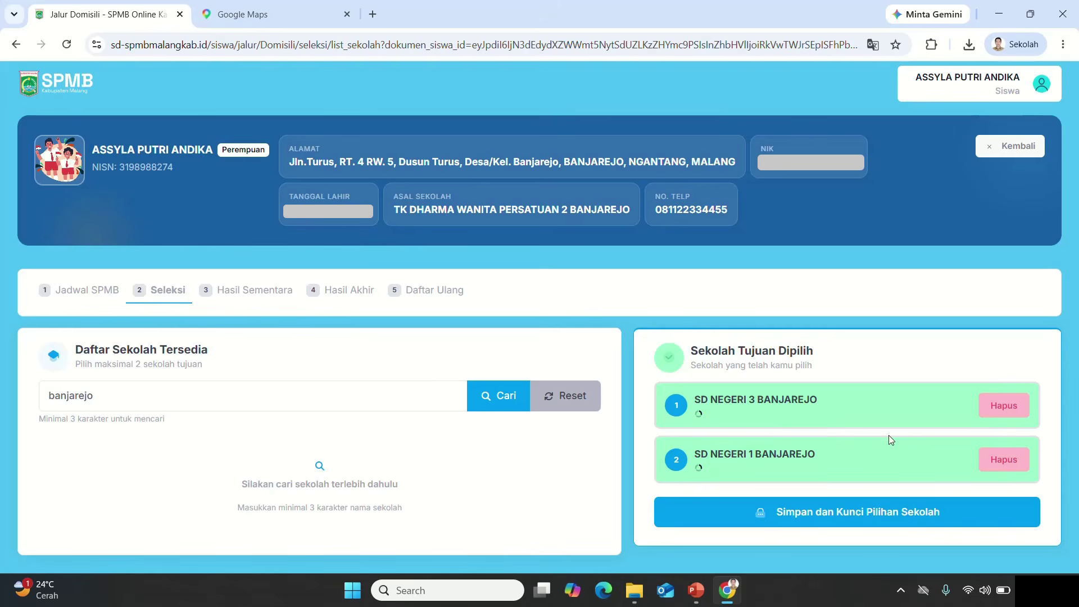
Step: Lock both school choices and review the 2026/2027 Tanda Bukti Pendaftaran page
left_click(857, 515)
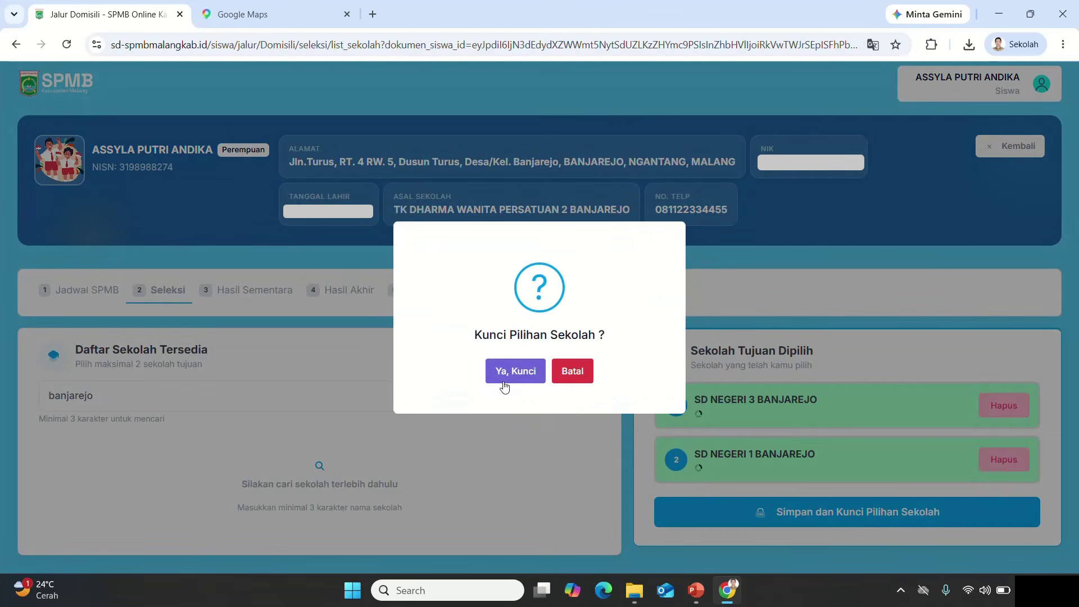
left_click(504, 380)
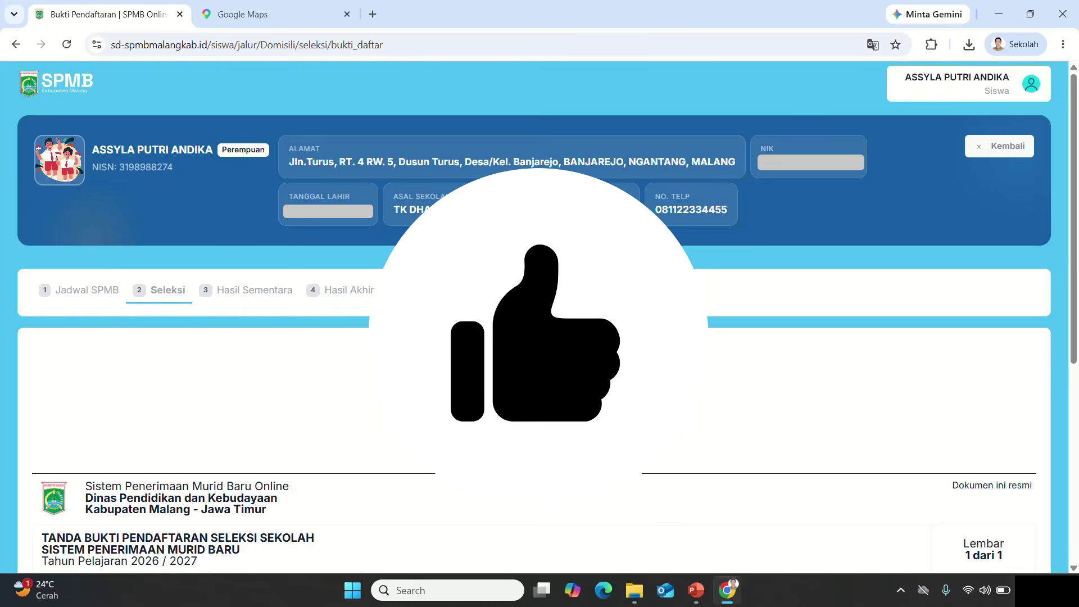
scroll(519, 456, "down", 2)
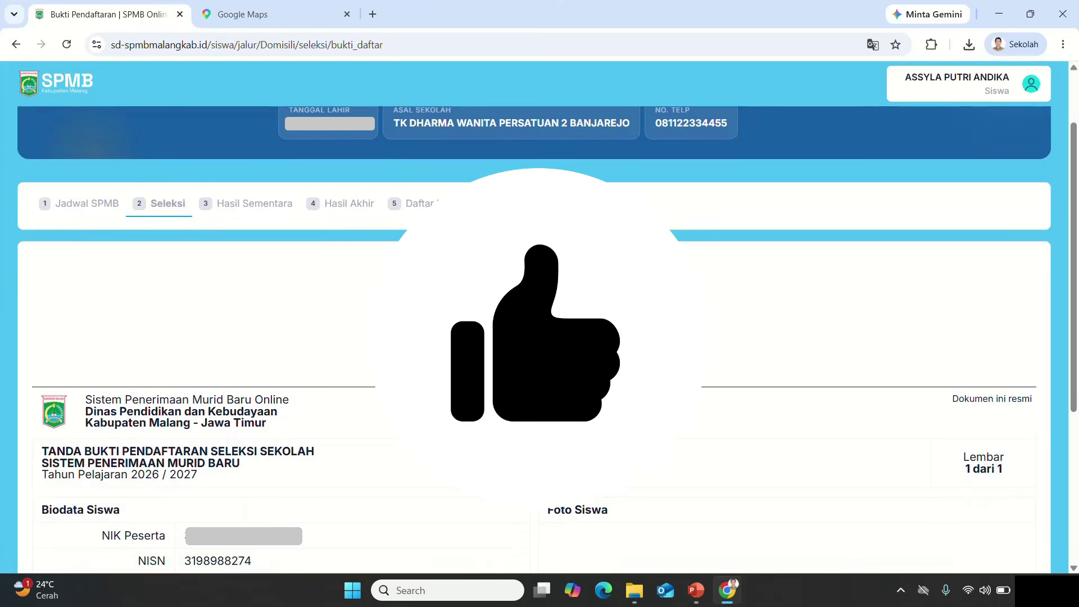